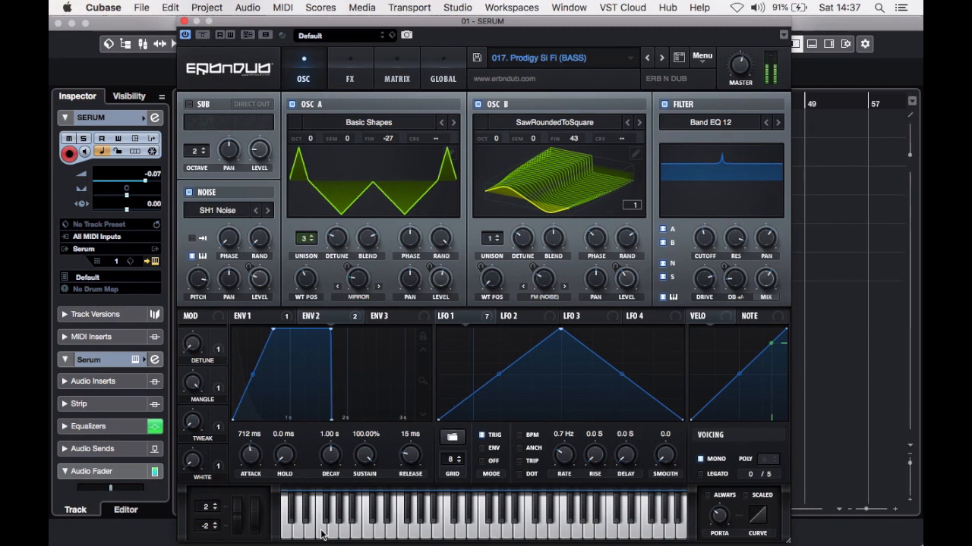
# Step: Solo the SERUM track and switch off every sound source, filter and effect except oscillator A
pyautogui.press('s')
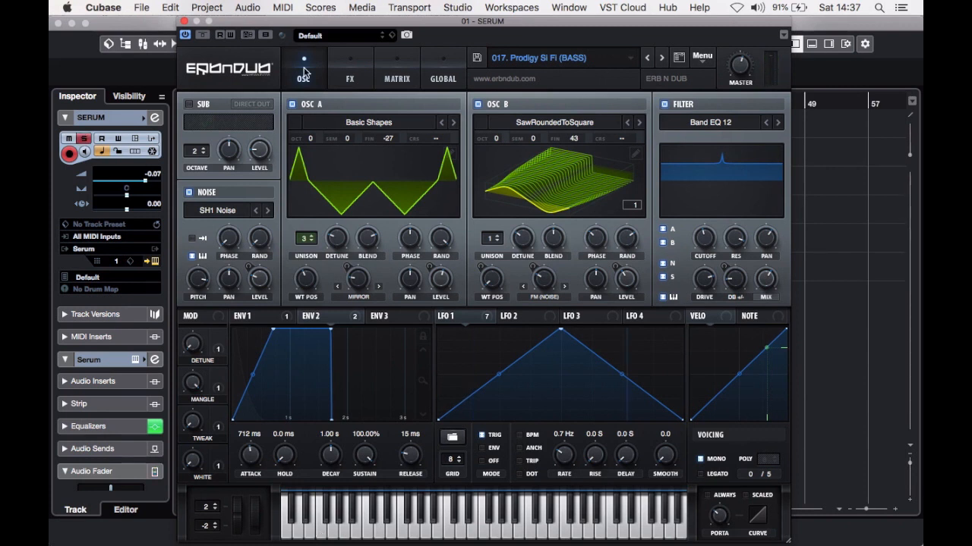
pyautogui.click(477, 104)
pyautogui.click(350, 72)
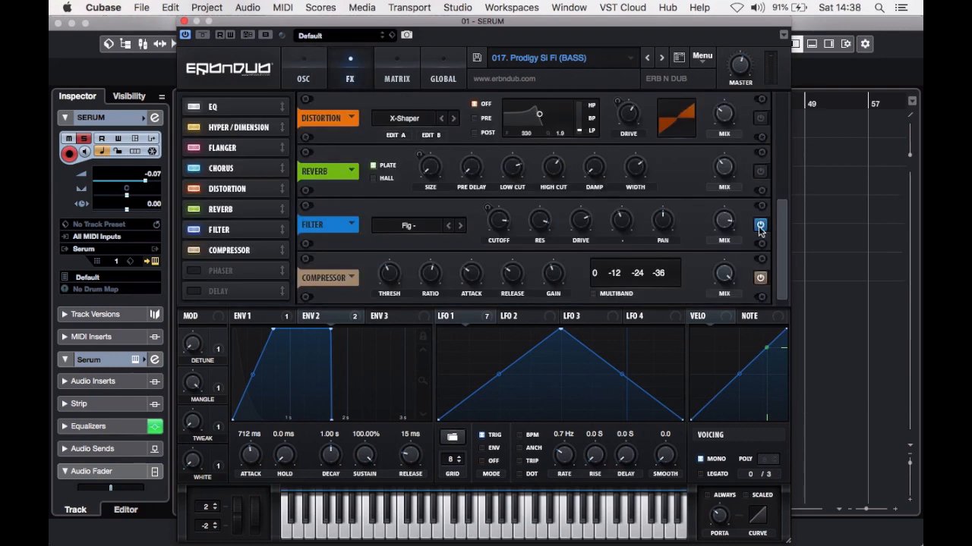
pyautogui.scroll(3, 760, 232)
pyautogui.click(303, 73)
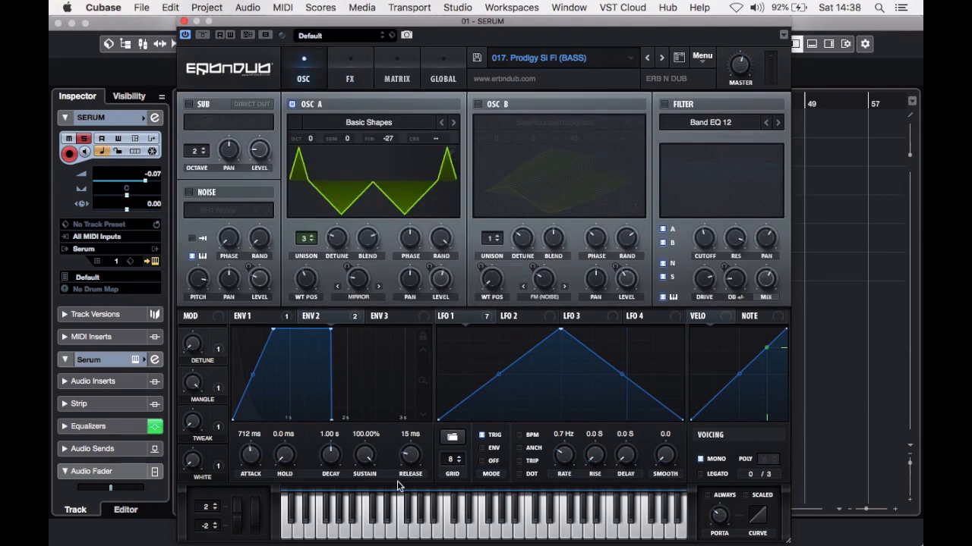
# Step: Audition oscillator A on its own and review its 2D and 3D wavetable views and warp mode options
pyautogui.click(322, 525)
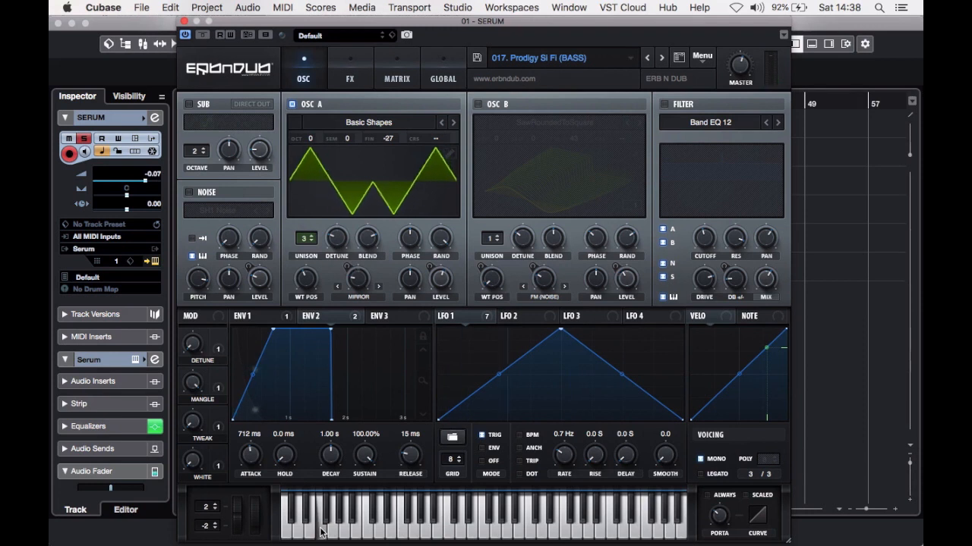
pyautogui.click(373, 152)
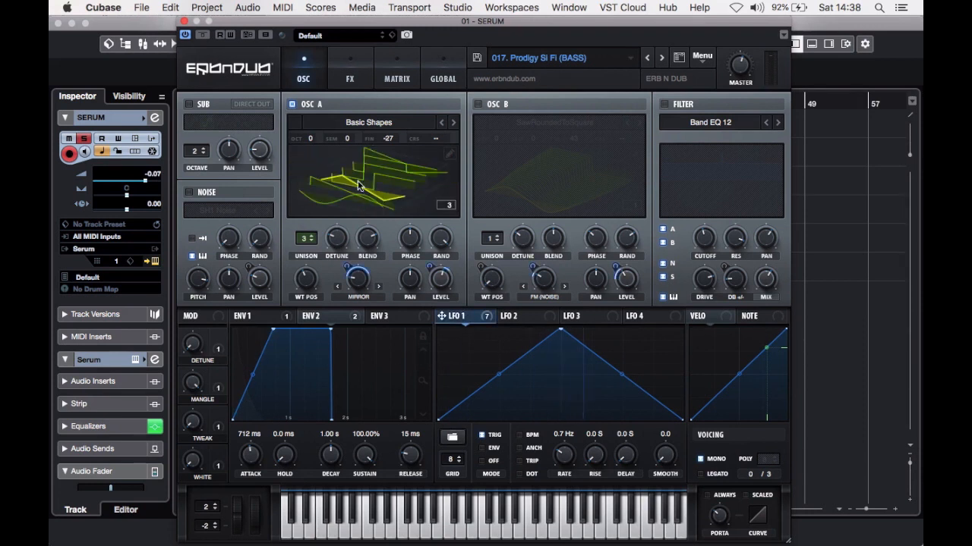
pyautogui.click(380, 184)
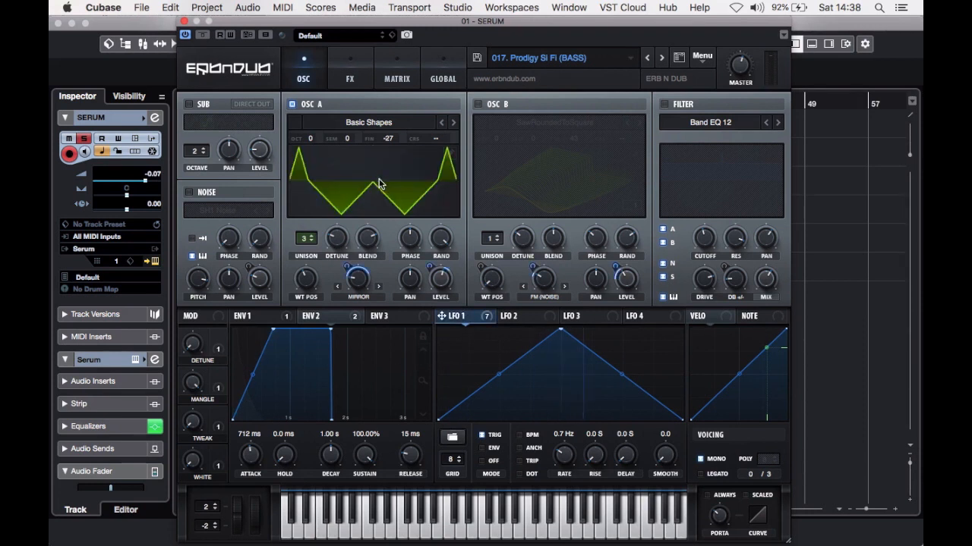
pyautogui.click(365, 297)
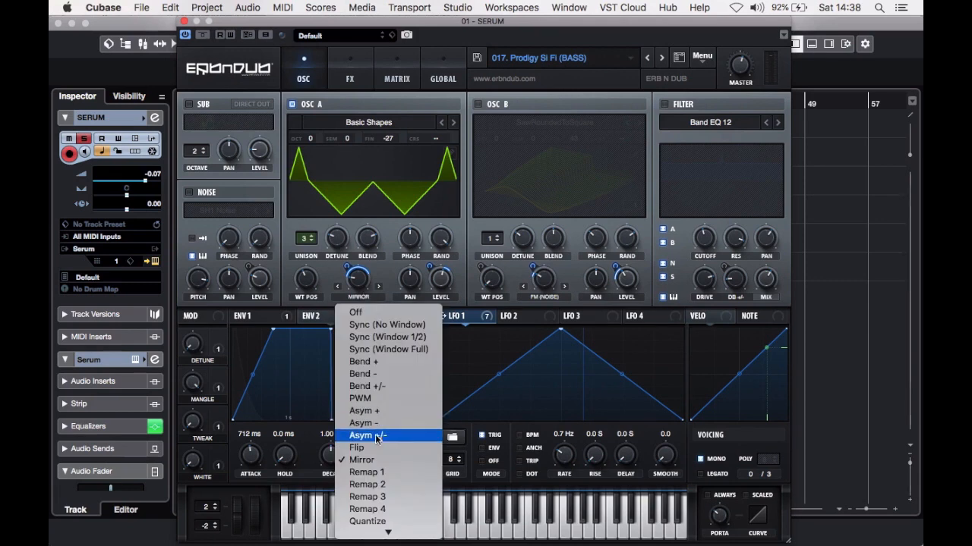
pyautogui.click(391, 262)
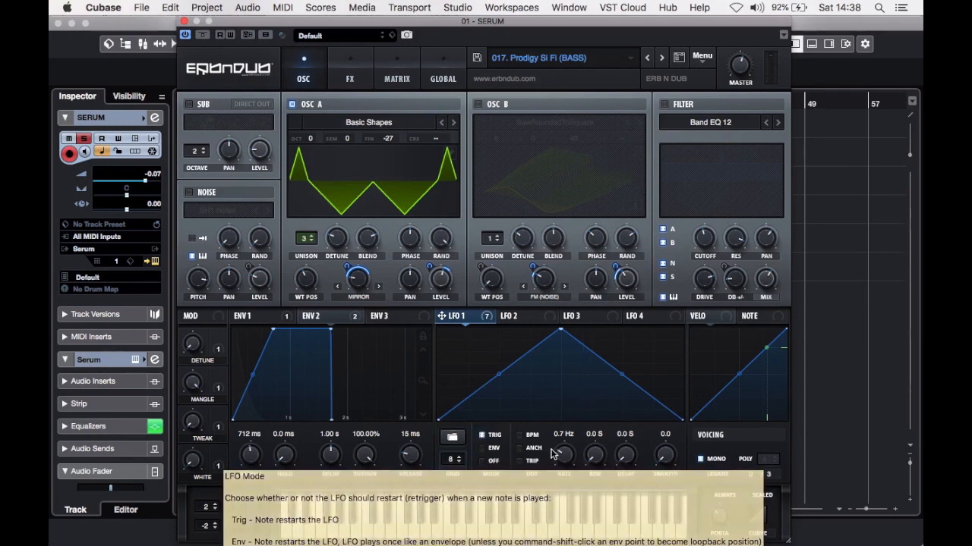
# Step: Switch oscillator B and the noise oscillator back on one at a time, auditioning a note after each
pyautogui.click(478, 104)
pyautogui.click(326, 532)
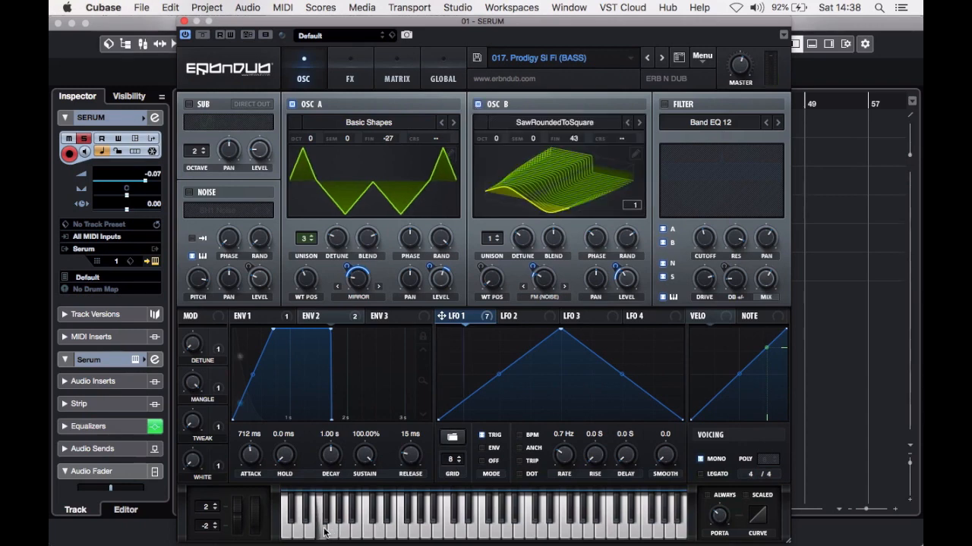
pyautogui.click(190, 193)
pyautogui.click(372, 532)
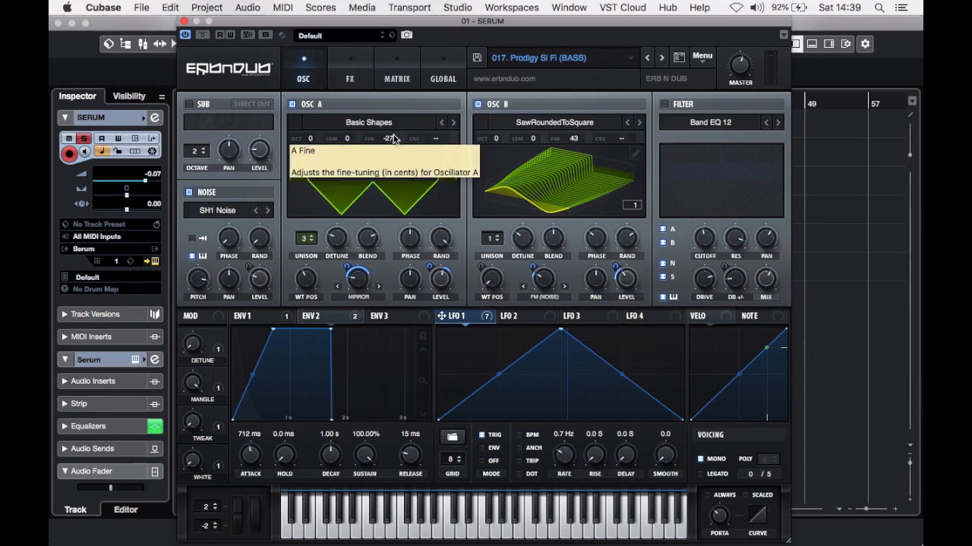
# Step: Switch the oscillator section's filter back on and check its filter type categories, keeping Band EQ 12
pyautogui.click(664, 105)
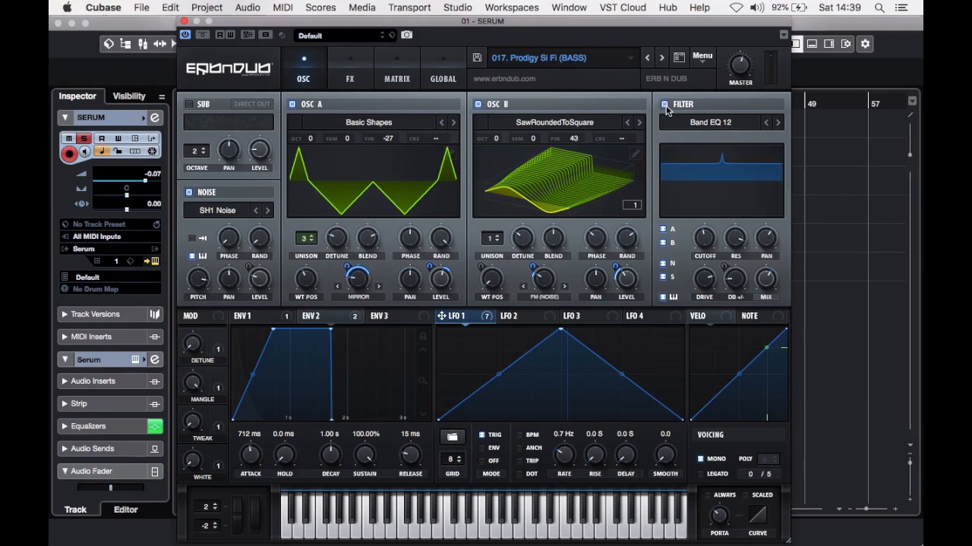
pyautogui.click(706, 123)
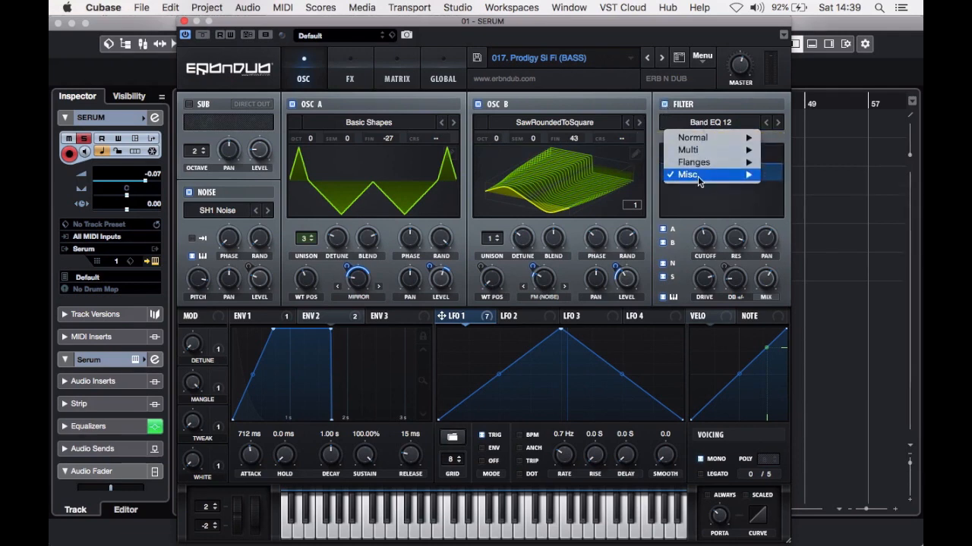
pyautogui.click(710, 108)
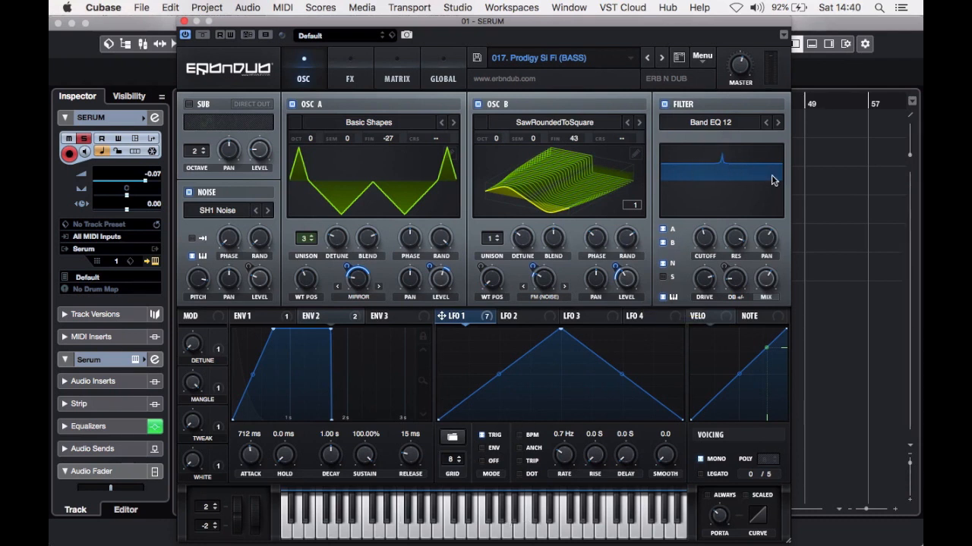
# Step: Examine the filter's cutoff, resonance, stereo, mix, gain and drive settings
pyautogui.moveTo(706, 245)
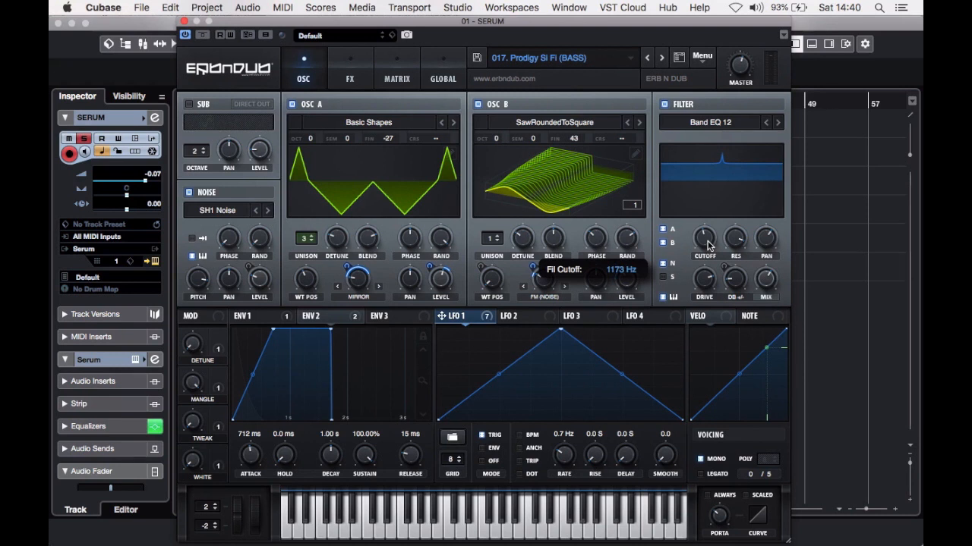
pyautogui.moveTo(736, 239)
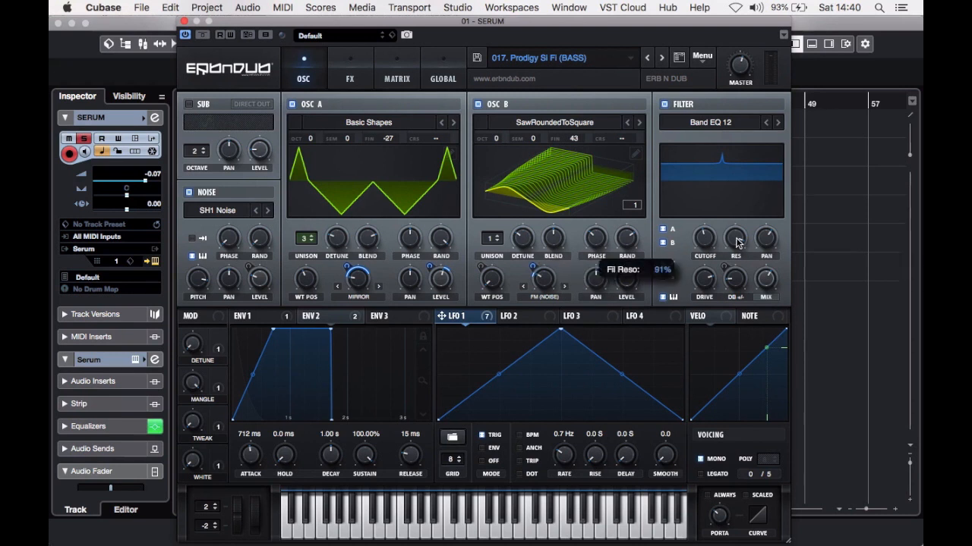
pyautogui.moveTo(773, 245)
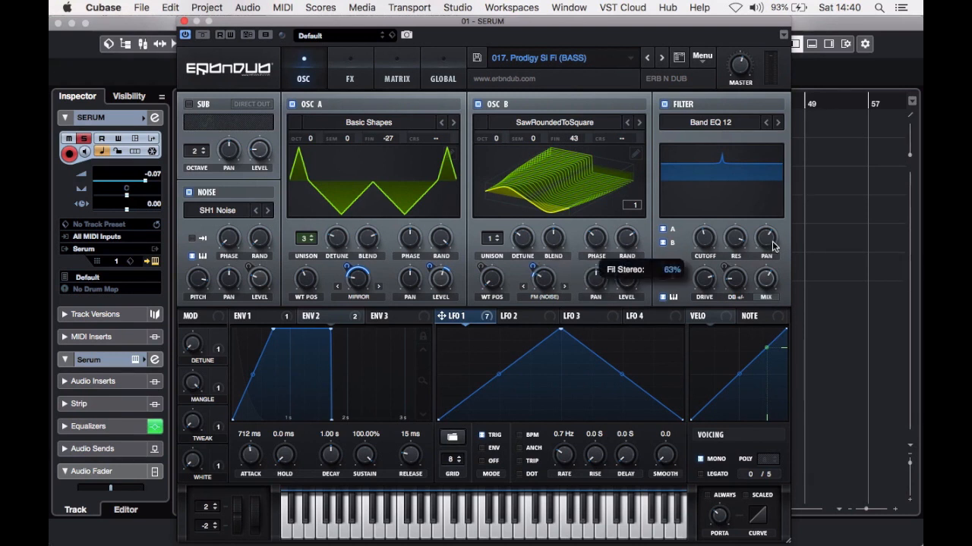
pyautogui.moveTo(767, 284)
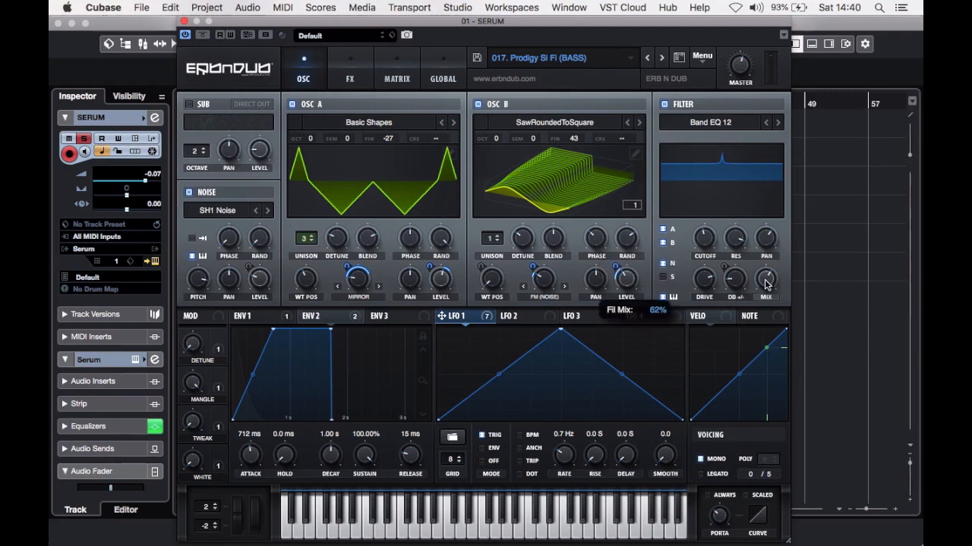
pyautogui.moveTo(738, 281)
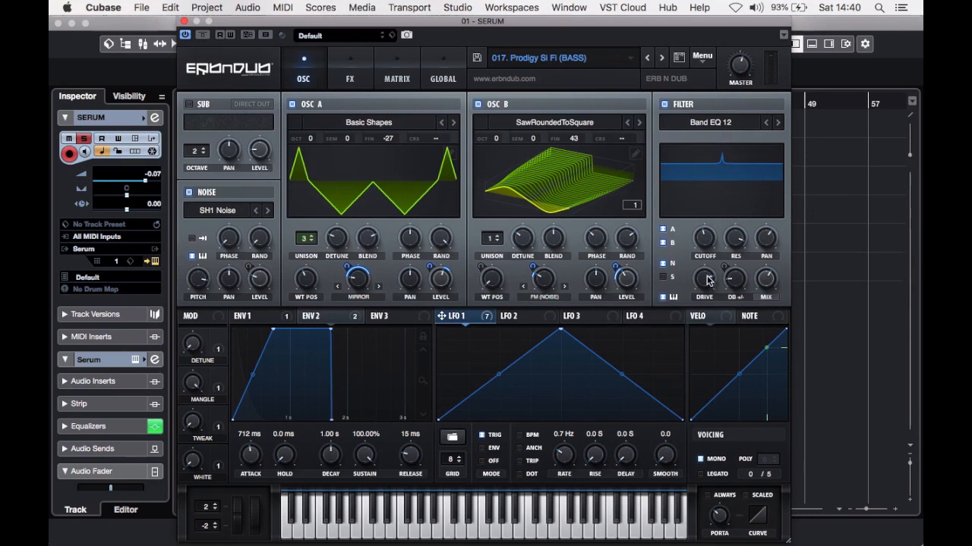
pyautogui.moveTo(708, 281)
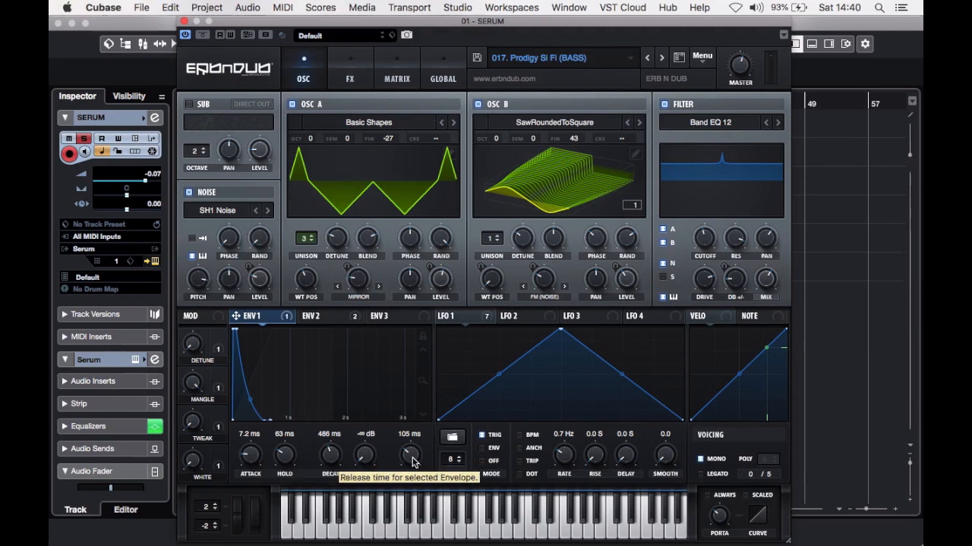
# Step: Switch on the EQ in the effects rack and audition a note through it
pyautogui.click(349, 79)
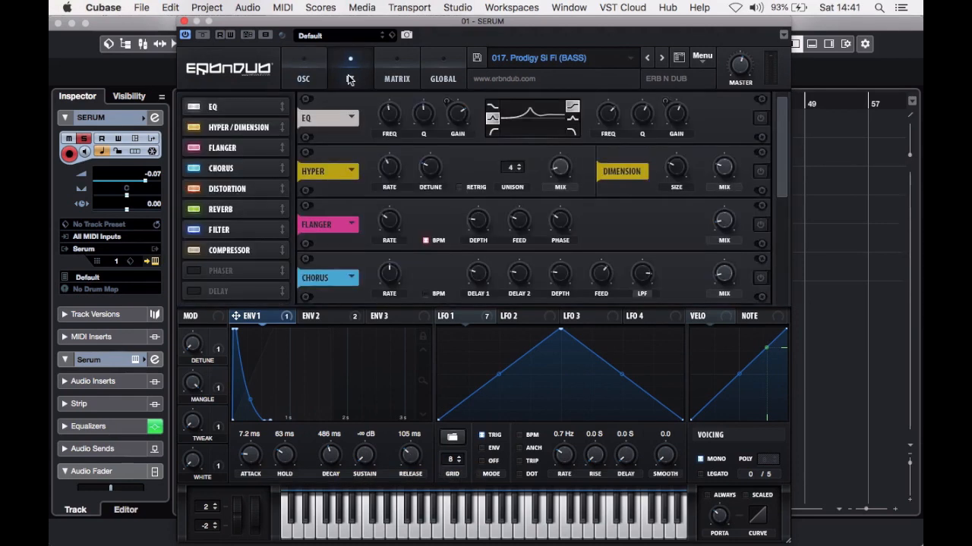
pyautogui.click(760, 120)
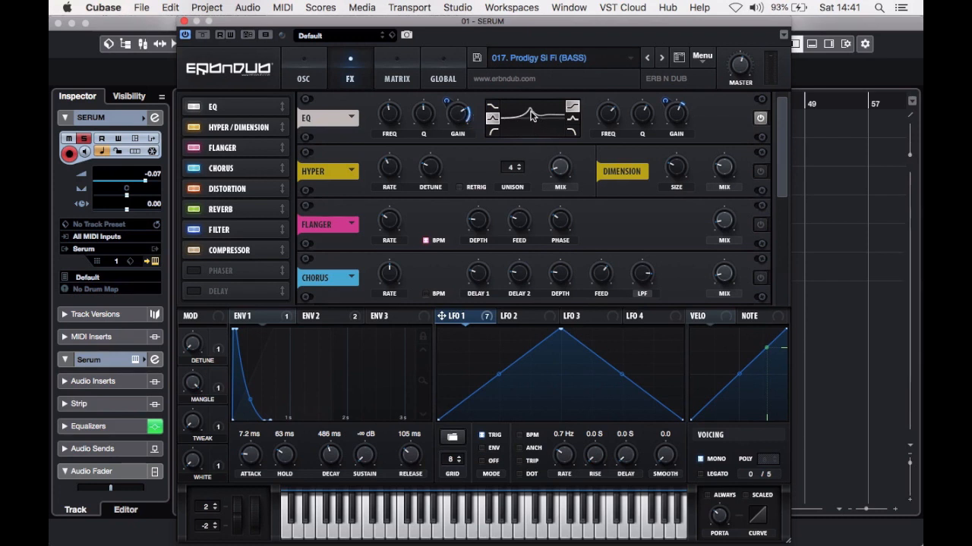
pyautogui.click(322, 535)
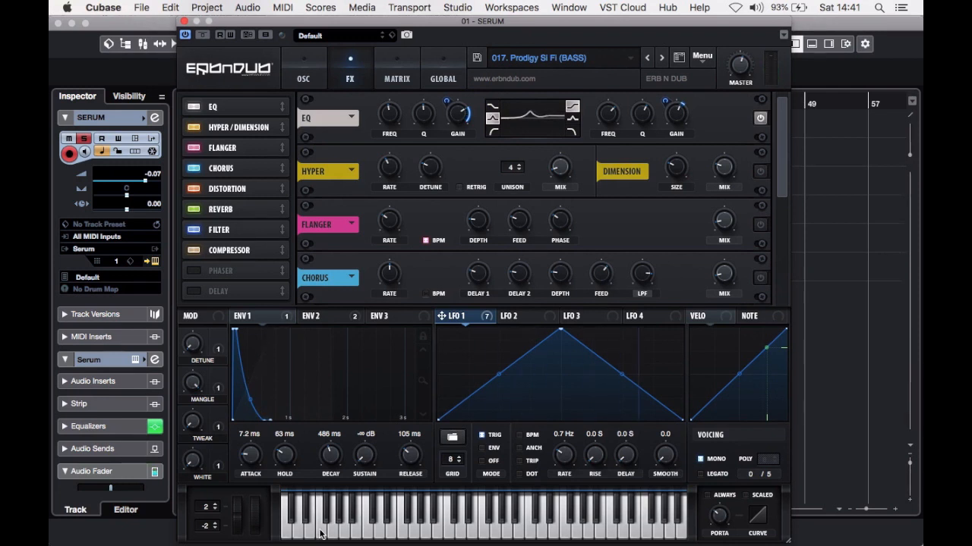
# Step: Switch on the Hyper/Dimension and Flanger effects and audition the sound with two notes
pyautogui.click(760, 170)
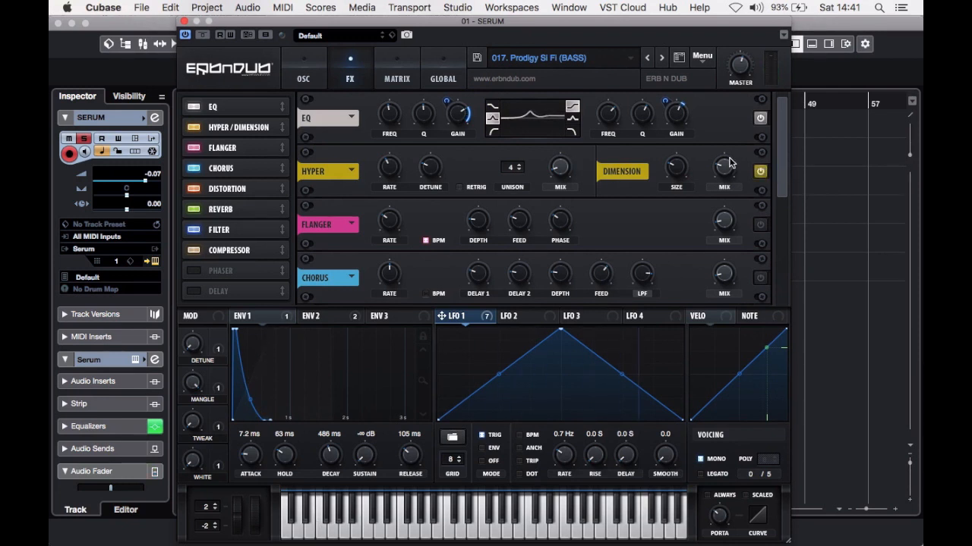
pyautogui.click(761, 224)
pyautogui.click(355, 531)
pyautogui.click(319, 535)
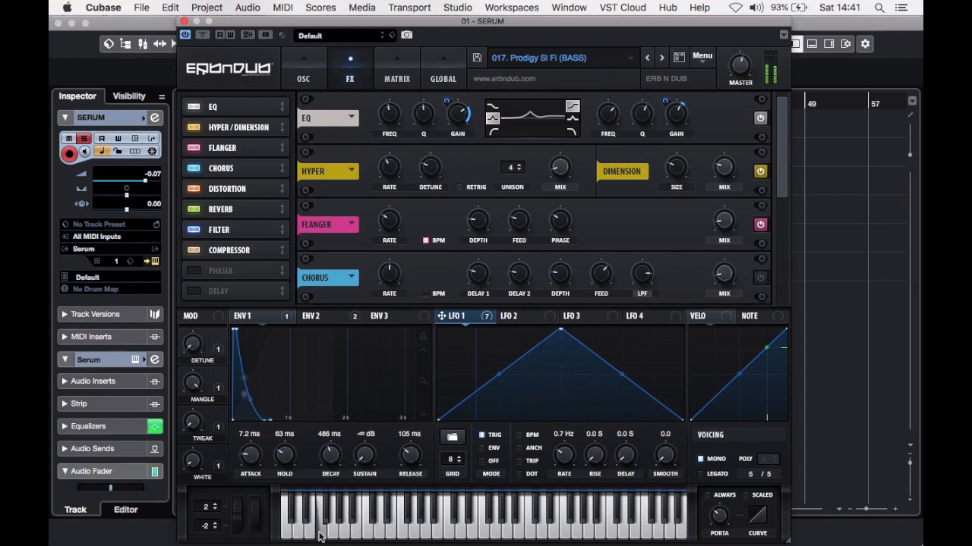
# Step: Switch on the Chorus effect and audition a note through it
pyautogui.scroll(-3, 763, 194)
pyautogui.click(760, 185)
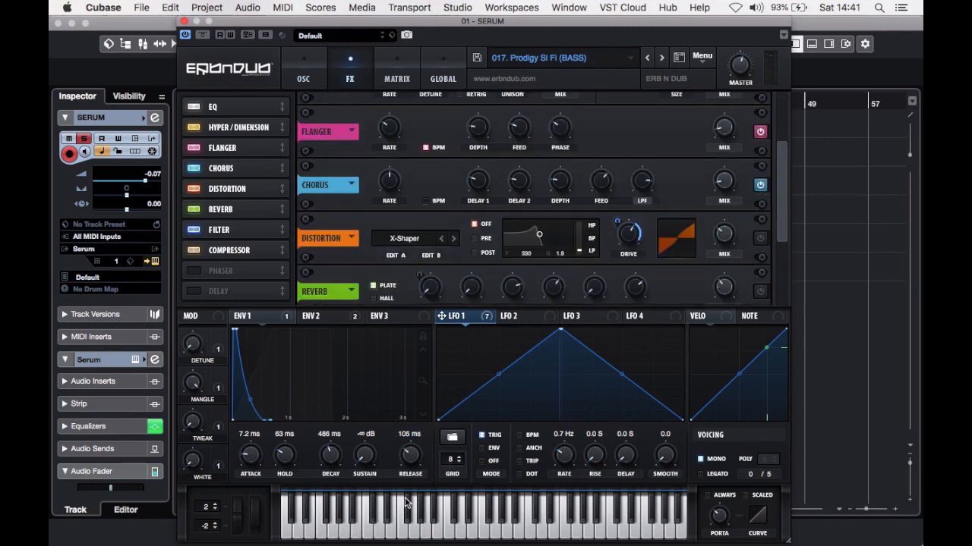
pyautogui.click(322, 527)
# Step: Switch on the X-Shaper distortion, inspect its shaper A curve and audition the distorted sound
pyautogui.scroll(-2, 767, 198)
pyautogui.click(760, 185)
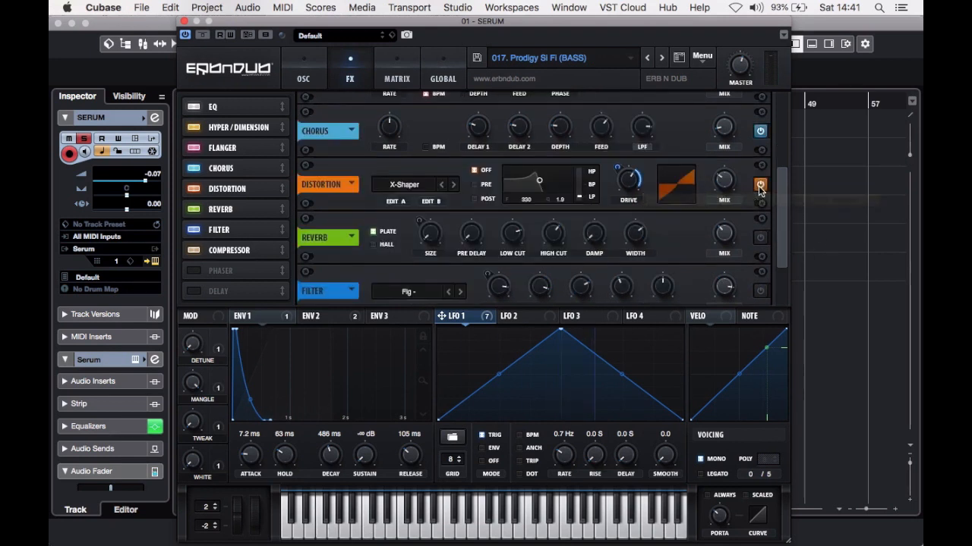
pyautogui.click(403, 168)
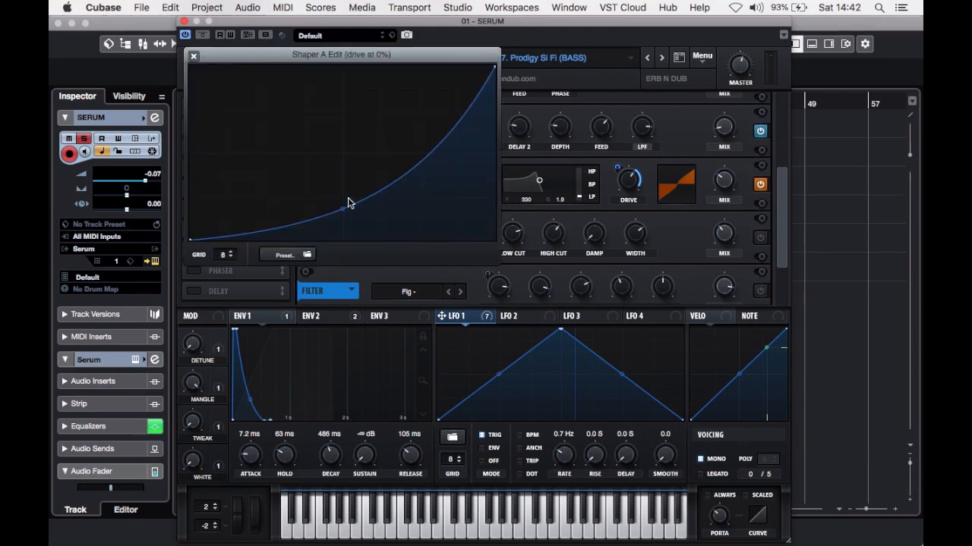
pyautogui.click(193, 56)
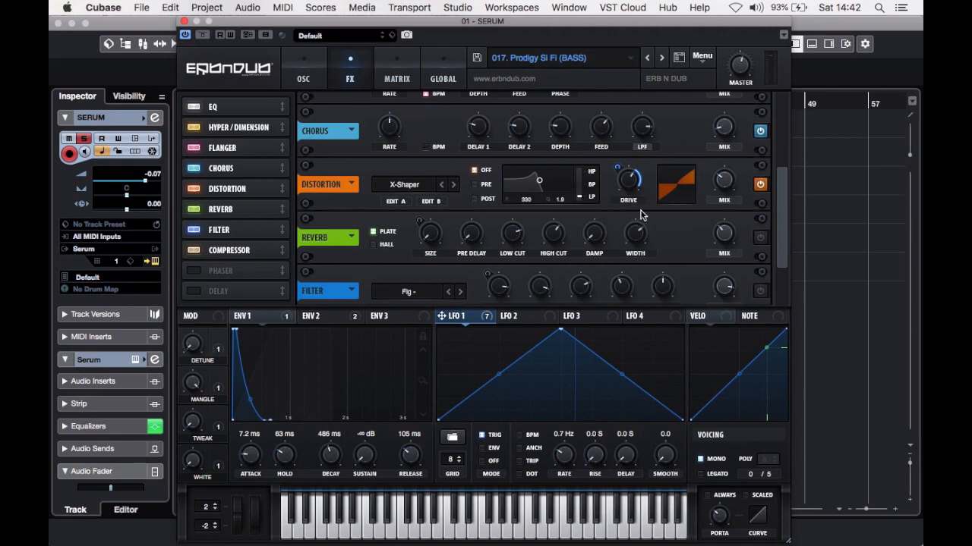
pyautogui.click(318, 535)
pyautogui.click(319, 535)
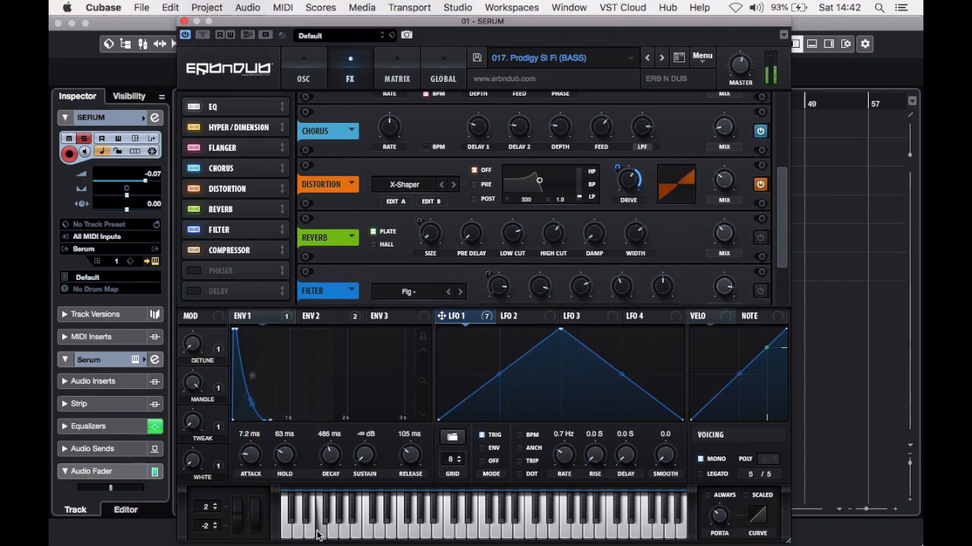
# Step: Switch on the Reverb effect and check its mix and pre-delay settings
pyautogui.scroll(-2, 753, 188)
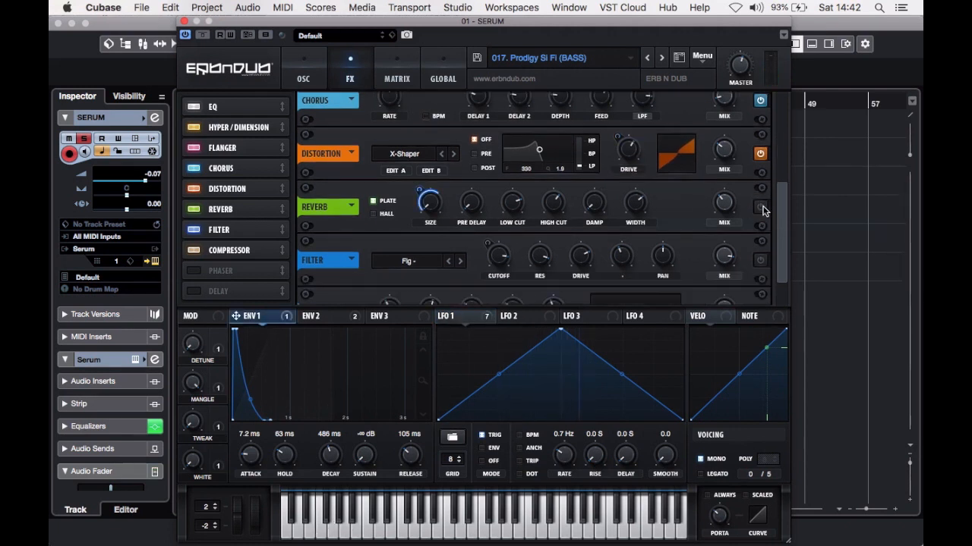
pyautogui.click(760, 207)
pyautogui.moveTo(724, 200)
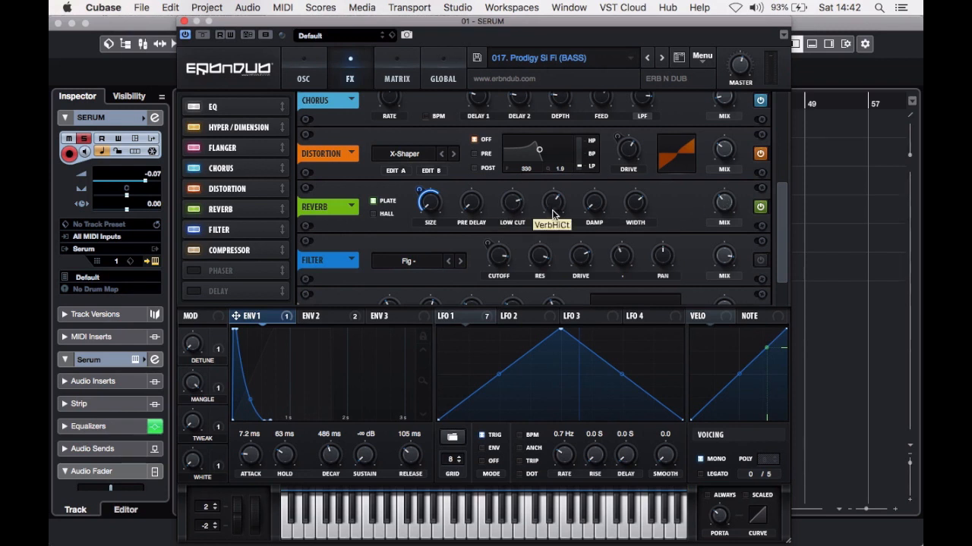
pyautogui.moveTo(472, 204)
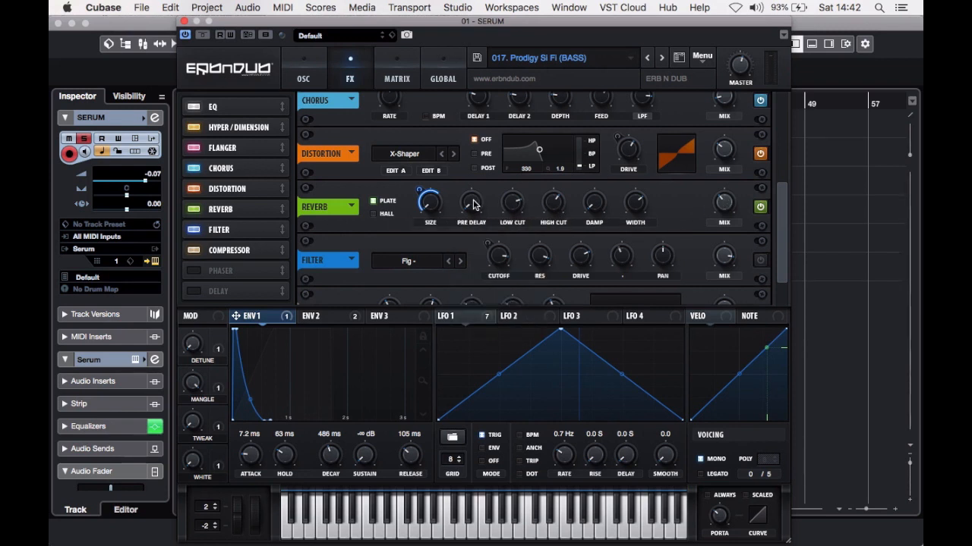
# Step: Switch on the Filter effect and look through its Flanges filter types, keeping the current type
pyautogui.scroll(-2, 330, 224)
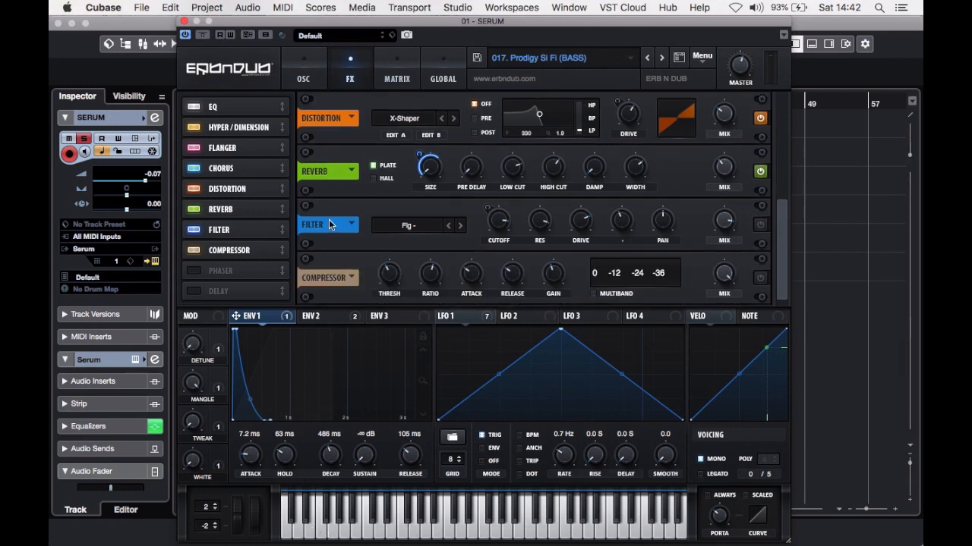
pyautogui.click(760, 226)
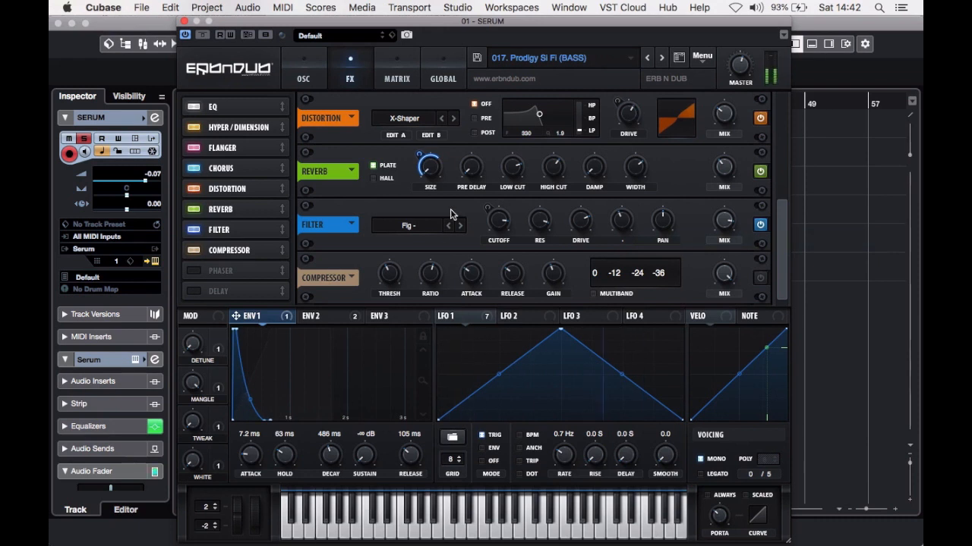
pyautogui.click(414, 227)
pyautogui.moveTo(436, 266)
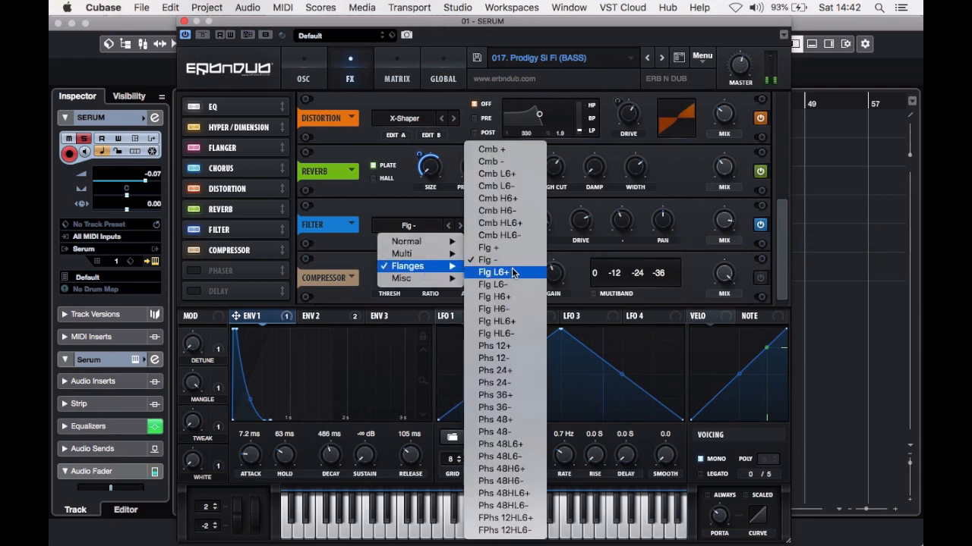
pyautogui.click(403, 212)
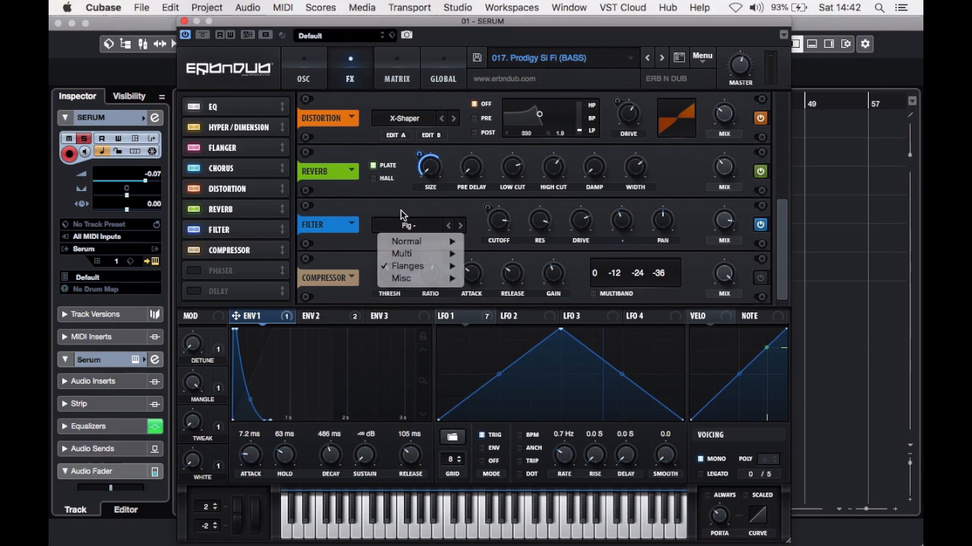
# Step: Show envelope 2, check the Filter effect's drive and mix settings, and audition a note through it
pyautogui.click(312, 318)
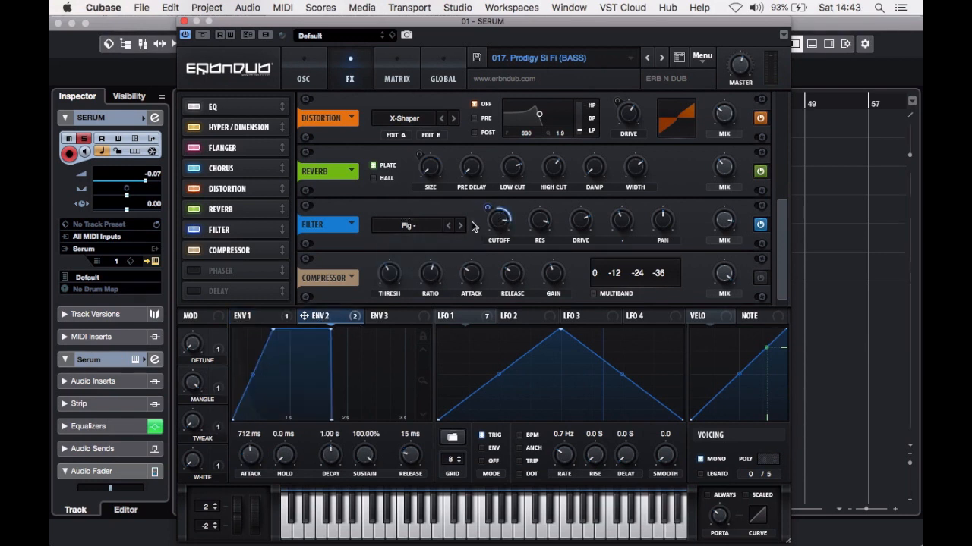
pyautogui.moveTo(583, 224)
pyautogui.moveTo(733, 225)
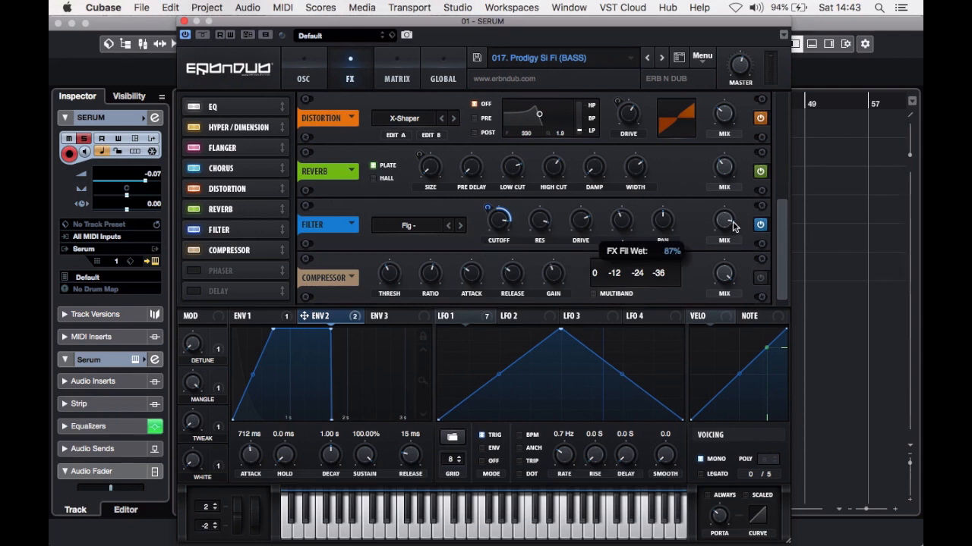
pyautogui.click(320, 536)
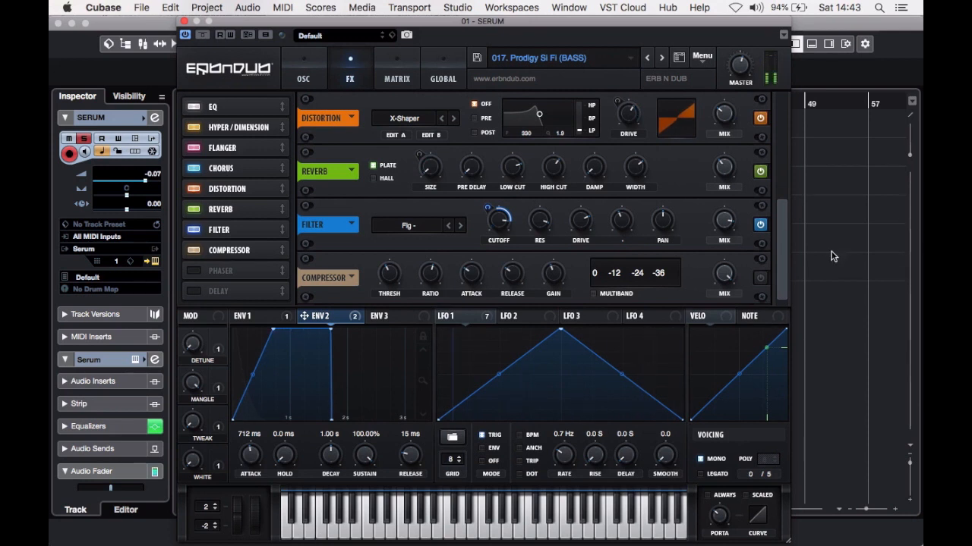
# Step: Switch on the Compressor effect, then return to the oscillators and show oscillator A's wavetable in 3D
pyautogui.click(760, 278)
pyautogui.click(303, 78)
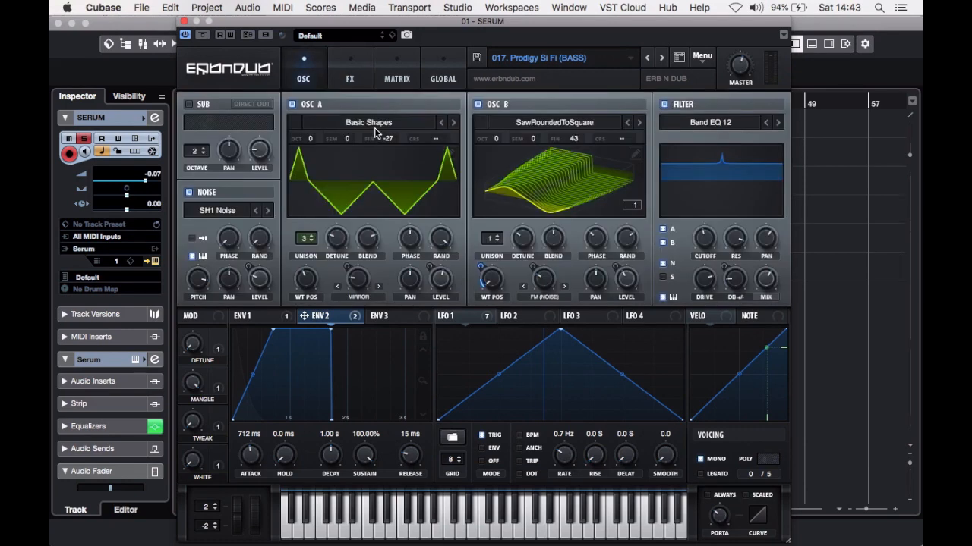
pyautogui.click(371, 172)
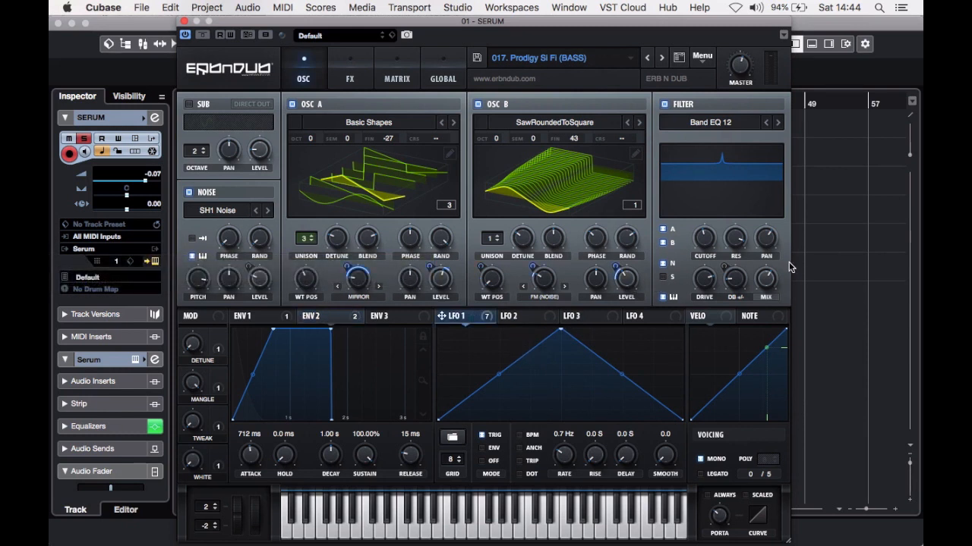
# Step: Review the main filter's type categories and the EQ-to-Chorus part of the effects rack, then return to the oscillators
pyautogui.click(710, 130)
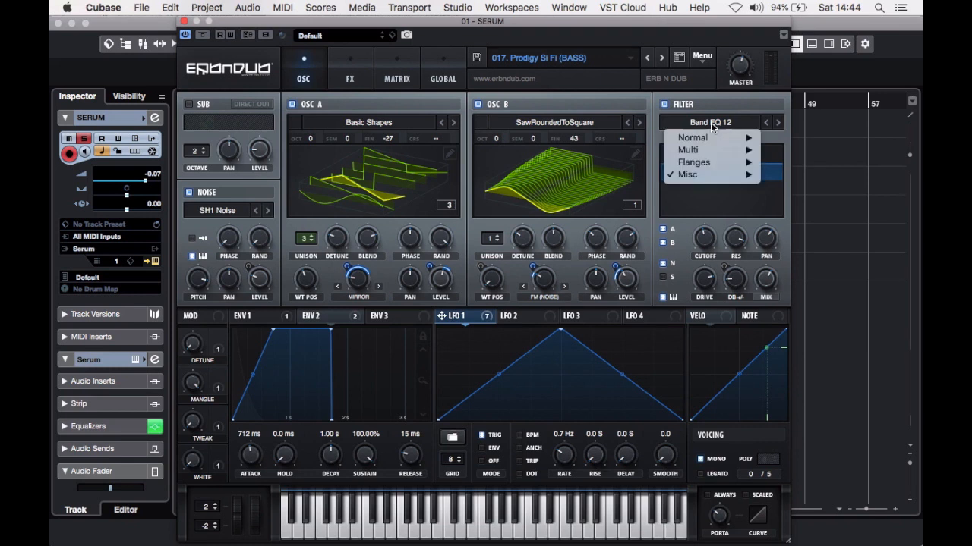
pyautogui.click(699, 101)
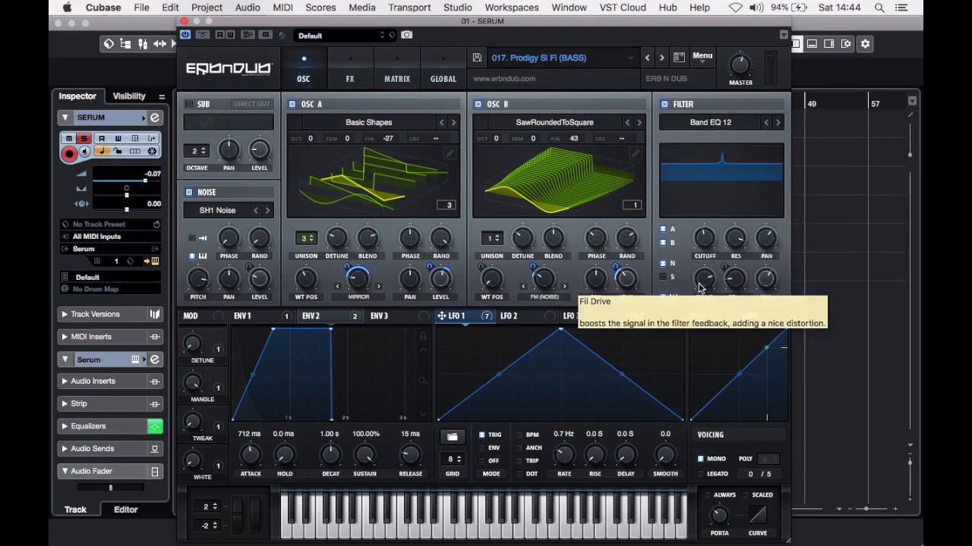
pyautogui.click(351, 76)
pyautogui.moveTo(780, 243); pyautogui.dragTo(781, 117)
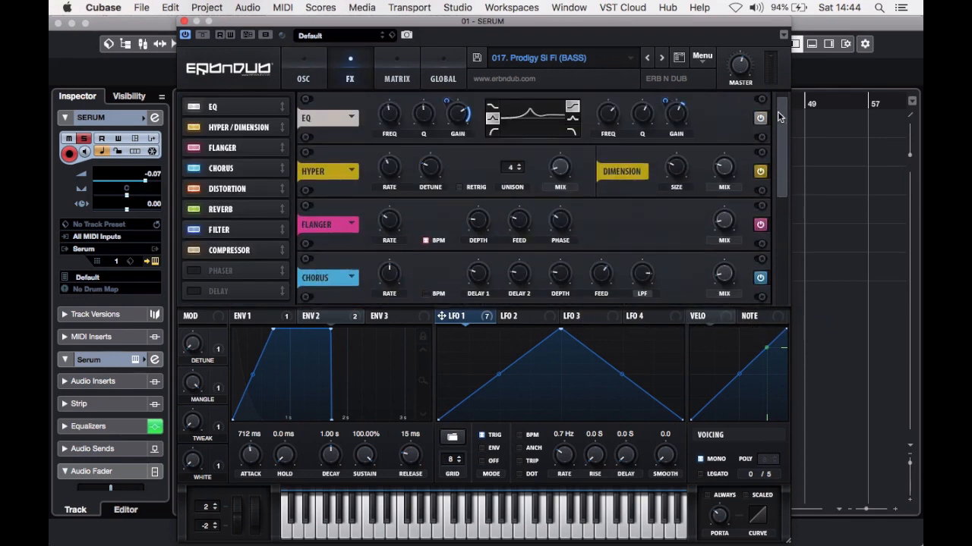
pyautogui.click(306, 70)
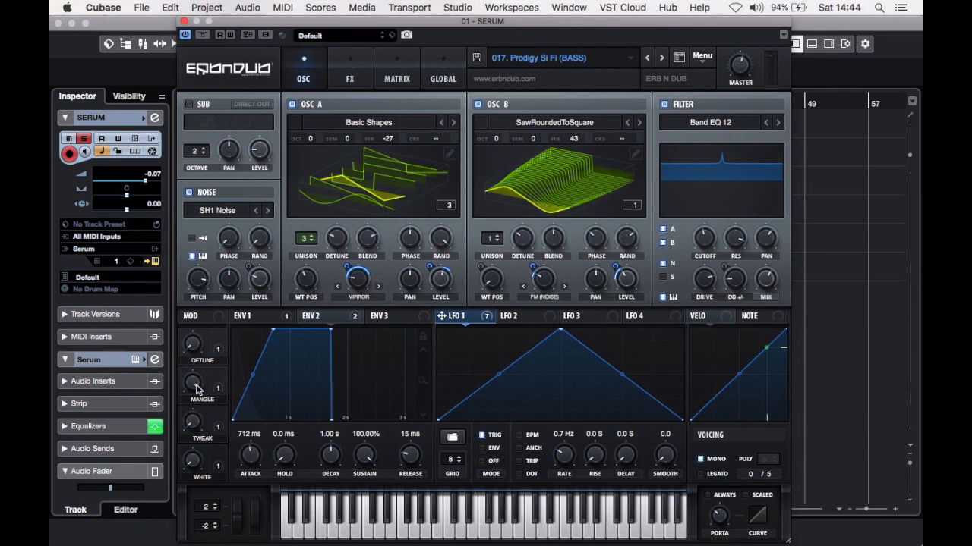
# Step: Audition notes while sweeping the Mangle macro fully down and back up, and raise the Tweak macro to maximum
pyautogui.click(315, 531)
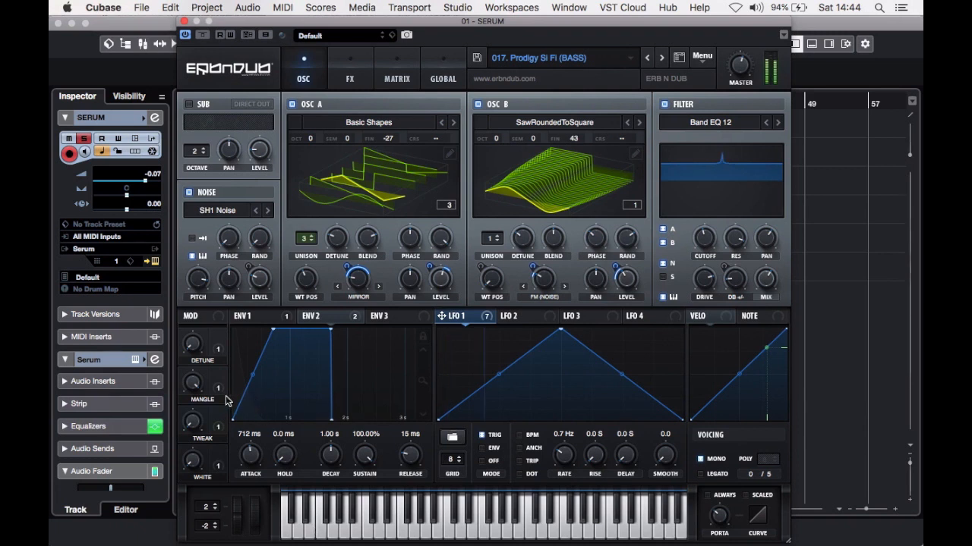
pyautogui.moveTo(195, 379); pyautogui.dragTo(204, 517)
pyautogui.click(325, 531)
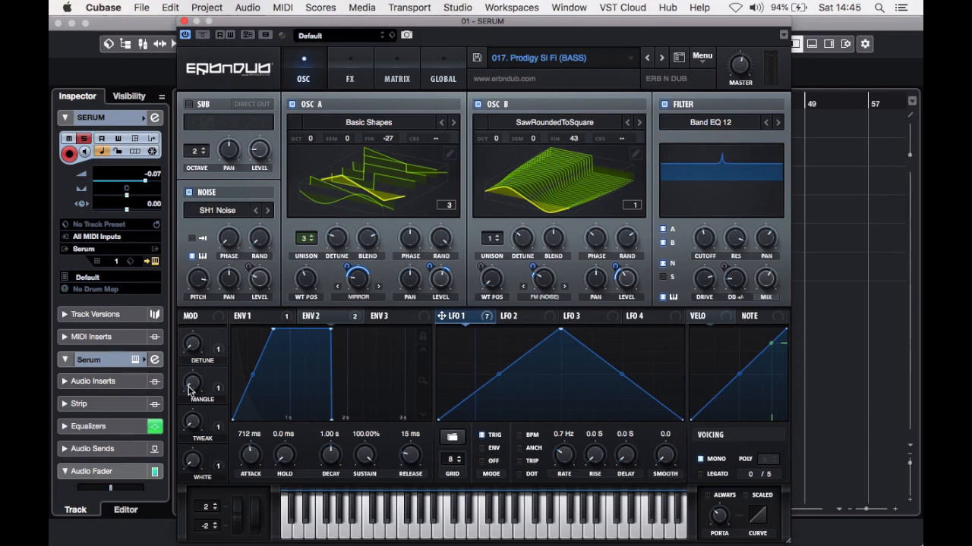
pyautogui.moveTo(193, 383); pyautogui.dragTo(199, 341)
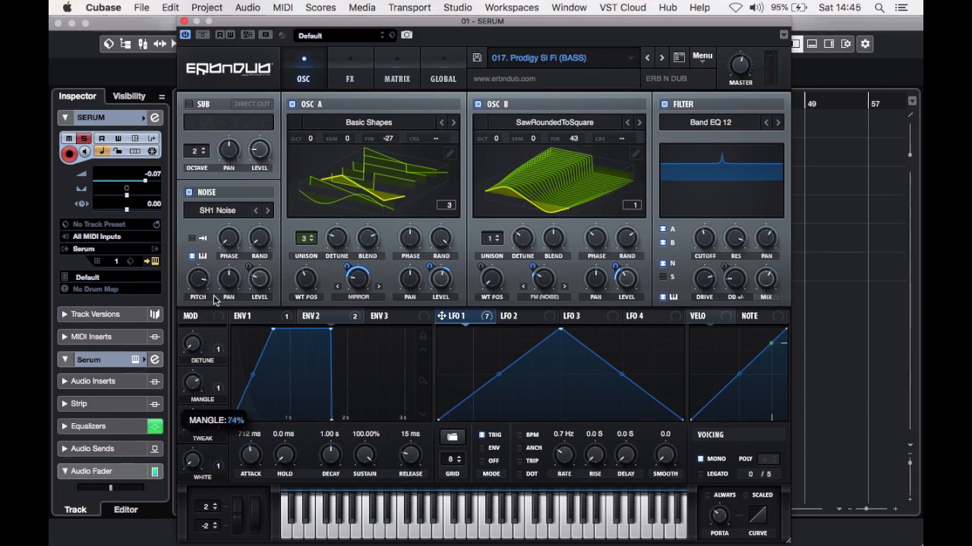
pyautogui.moveTo(193, 425); pyautogui.dragTo(209, 289)
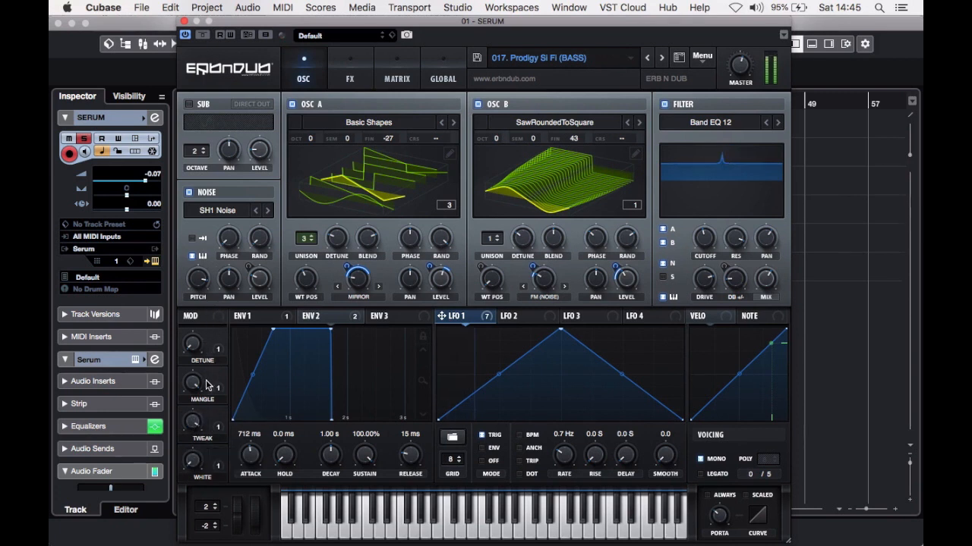